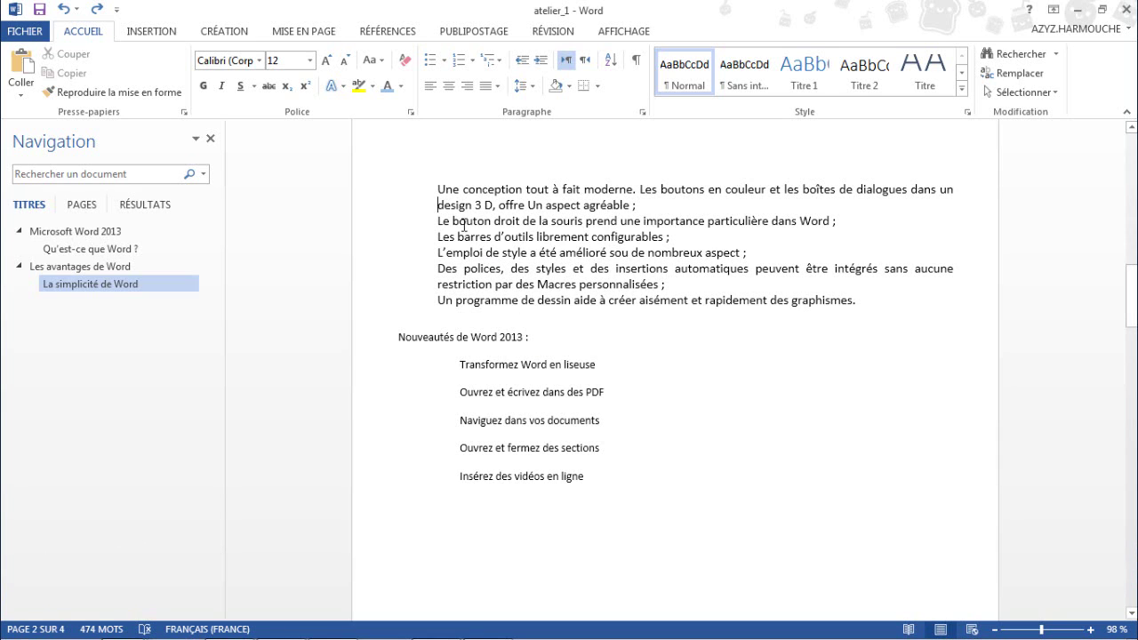
Apply a round-bullet list to the paragraphs from "Une conception tout à fait moderne" through "Un programme de dessin"
{"action": "left_click", "coordinate": [439, 202]}
{"action": "left_click_drag", "start_coordinate": [376, 193], "coordinate": [373, 304]}
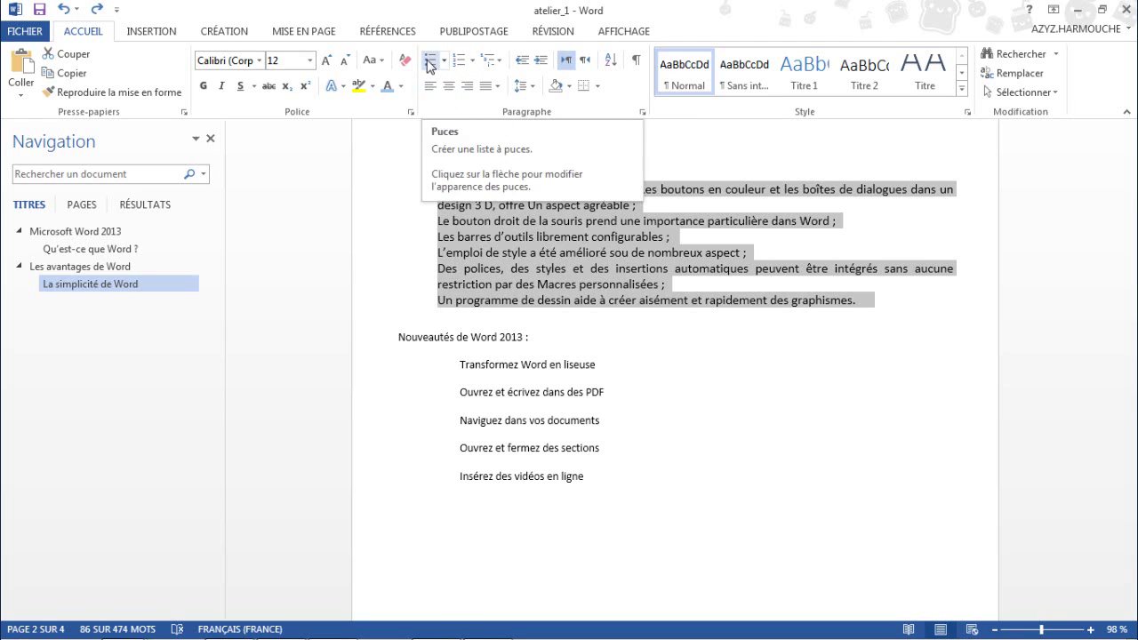
{"action": "left_click", "coordinate": [429, 61]}
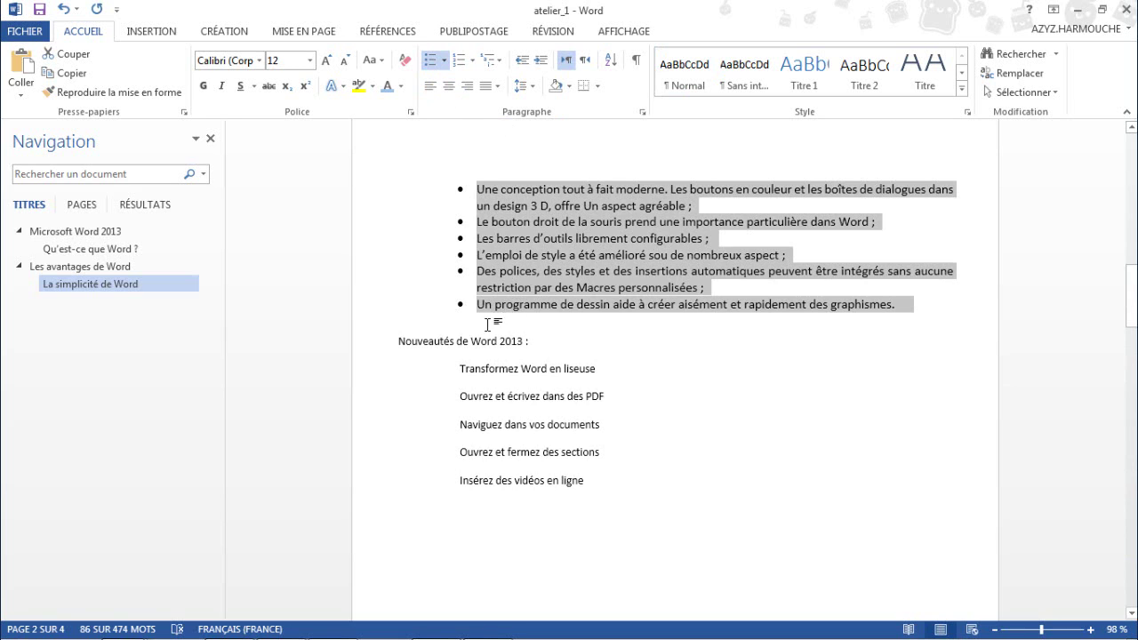
Add the bullet item "texte" after the first item and delete the "Le bouton droit de la souris" item
{"action": "left_click", "coordinate": [692, 214]}
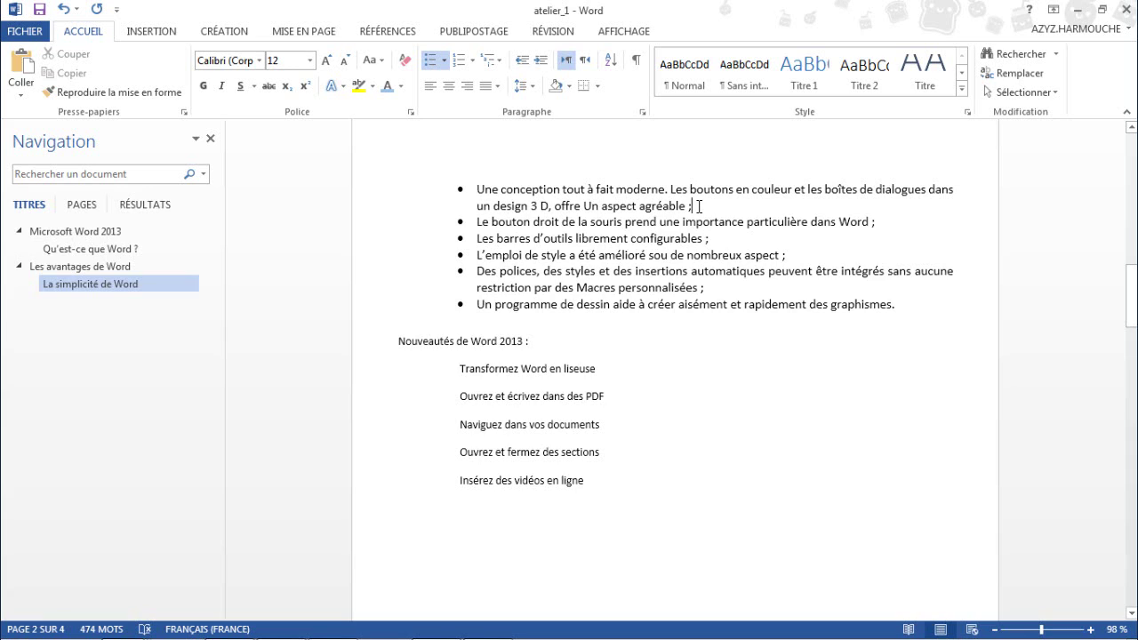
{"action": "key", "text": "Return"}
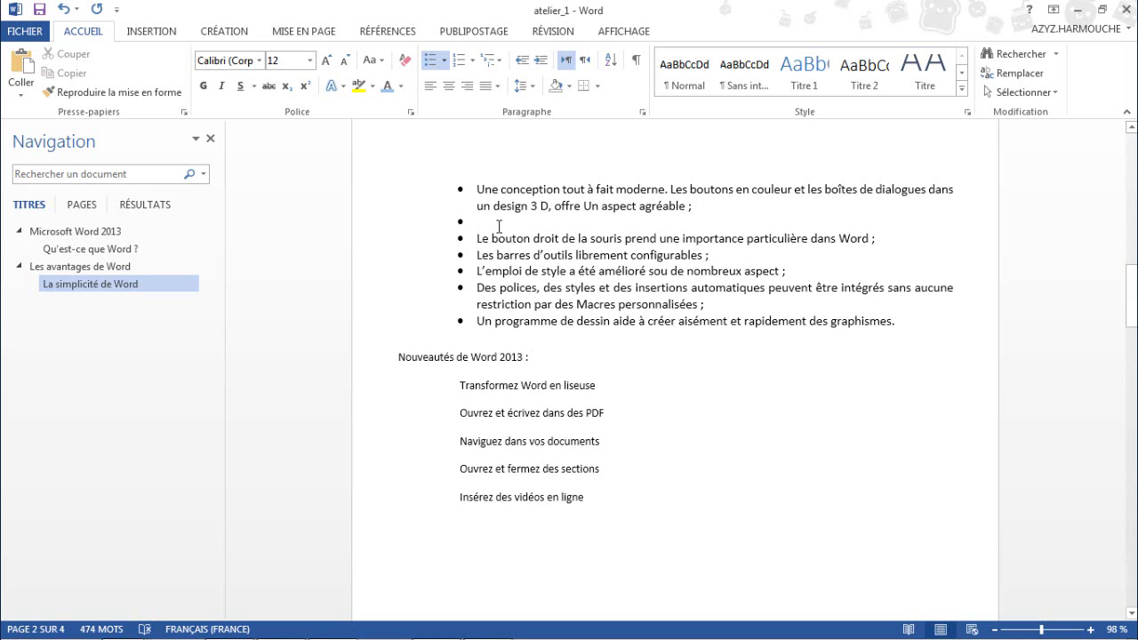
{"action": "type", "text": "texte"}
{"action": "left_click_drag", "start_coordinate": [888, 238], "coordinate": [462, 238]}
{"action": "key", "text": "Delete"}
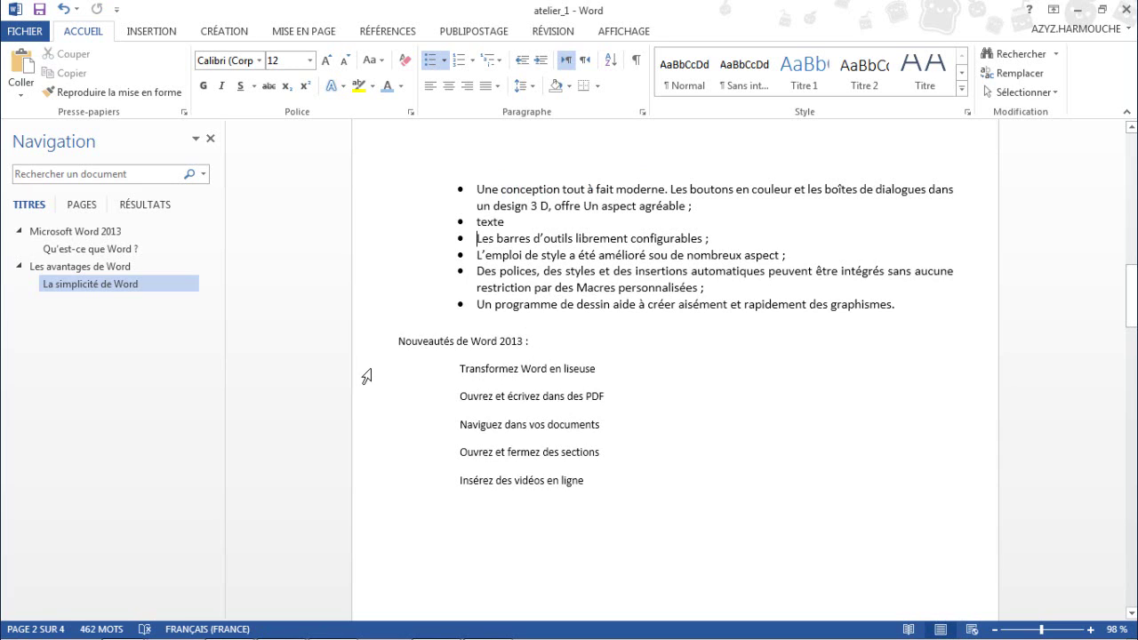
Turn the five lines under "Nouveautés de Word 2013" into a numbered list
{"action": "left_click_drag", "start_coordinate": [365, 376], "coordinate": [367, 491]}
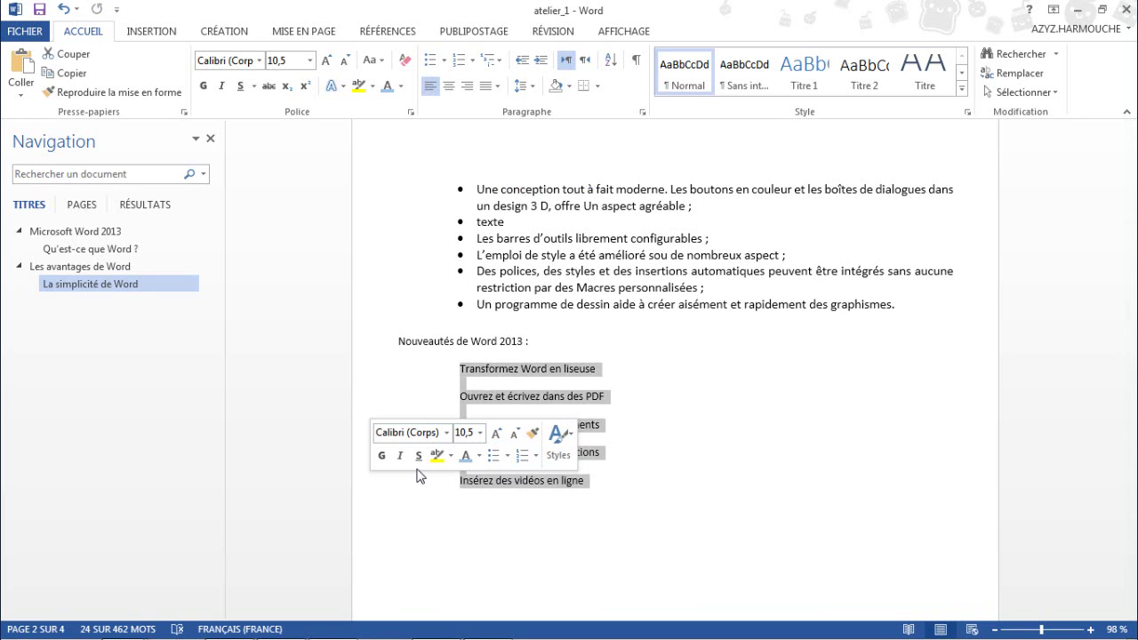
{"action": "left_click", "coordinate": [524, 458]}
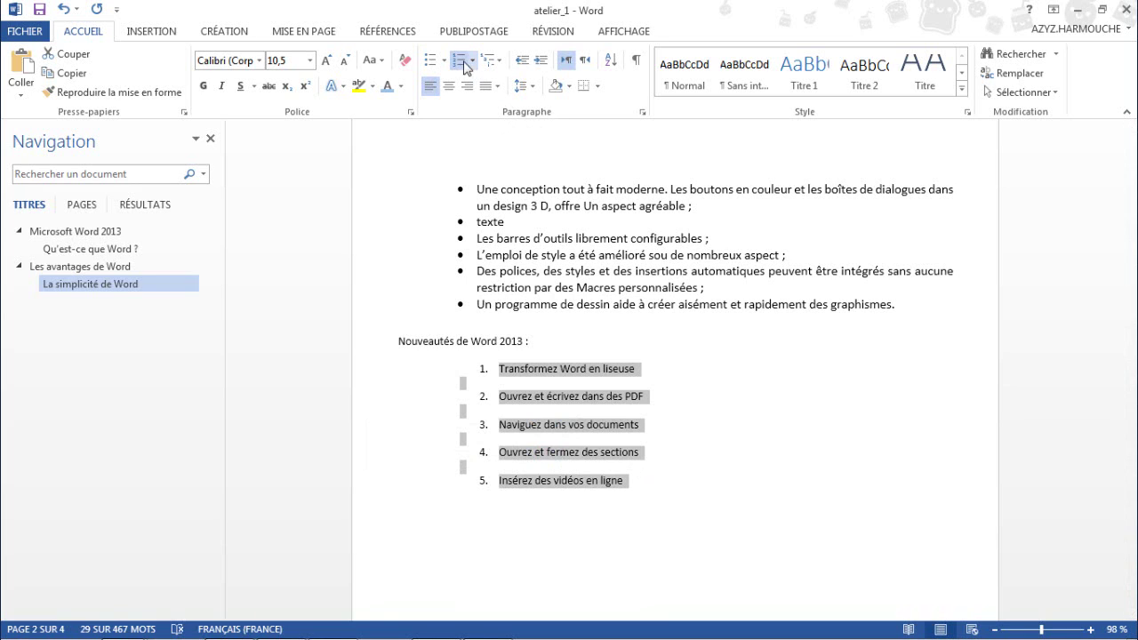
{"action": "left_click", "coordinate": [546, 343]}
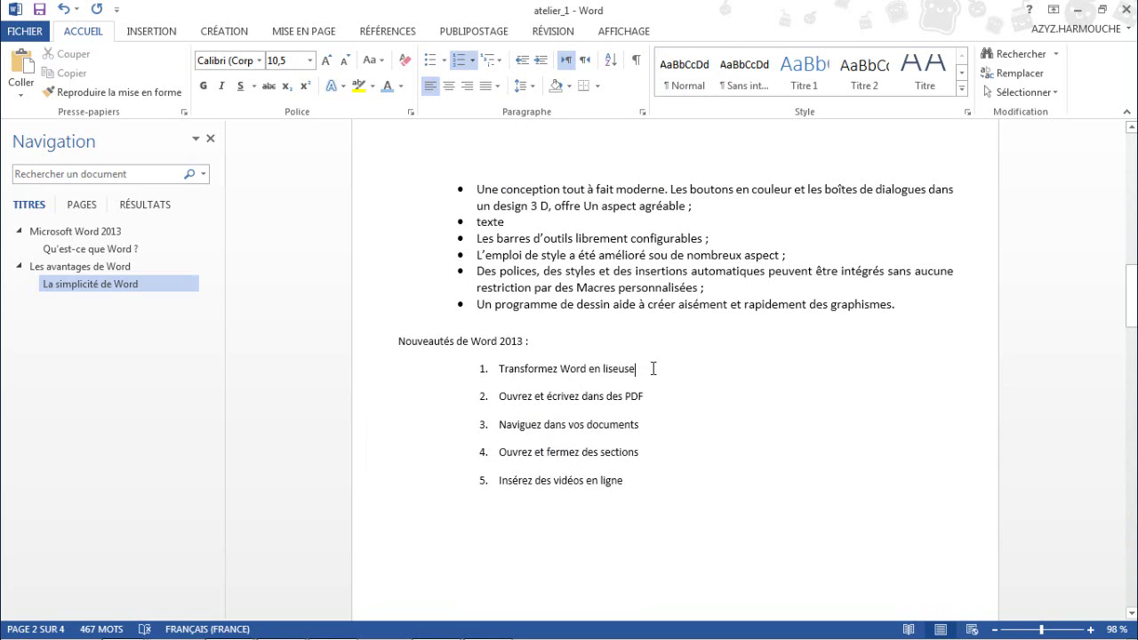
Insert the numbered item "Texte ici" after "Transformez Word en liseuse"
{"action": "key", "text": "Return"}
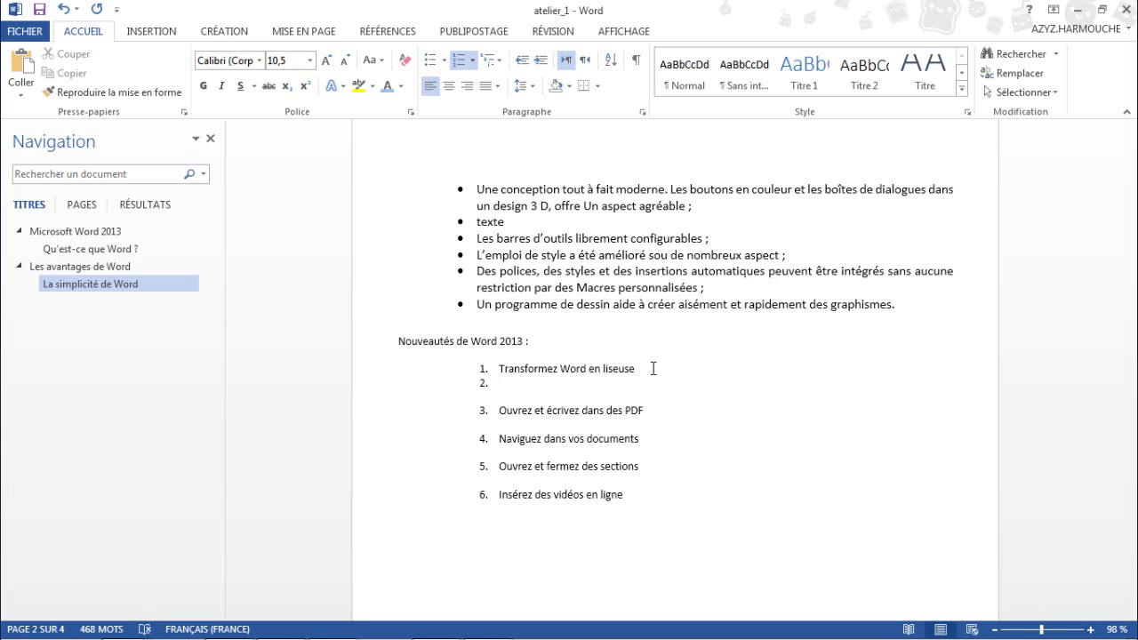
{"action": "type", "text": "é"}
{"action": "key", "text": "BackSpace"}
{"action": "type", "text": "texte ici"}
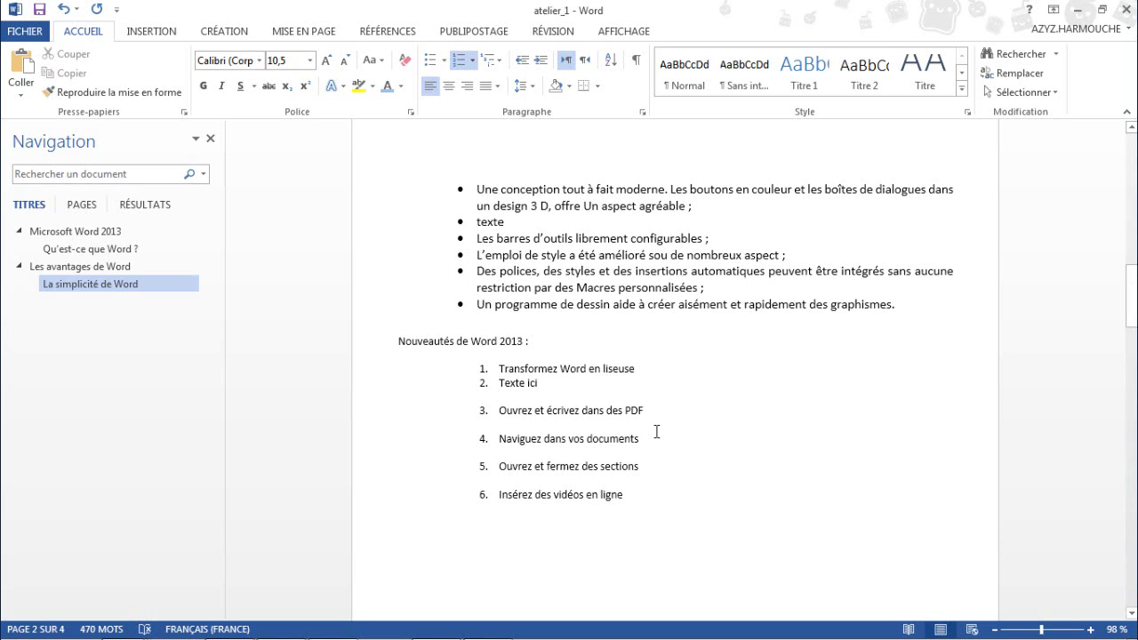
Delete the text of the "Naviguez dans vos documents" item and remove the numbering from "Ouvrez et fermez des sections"
{"action": "left_click_drag", "start_coordinate": [649, 435], "coordinate": [514, 438]}
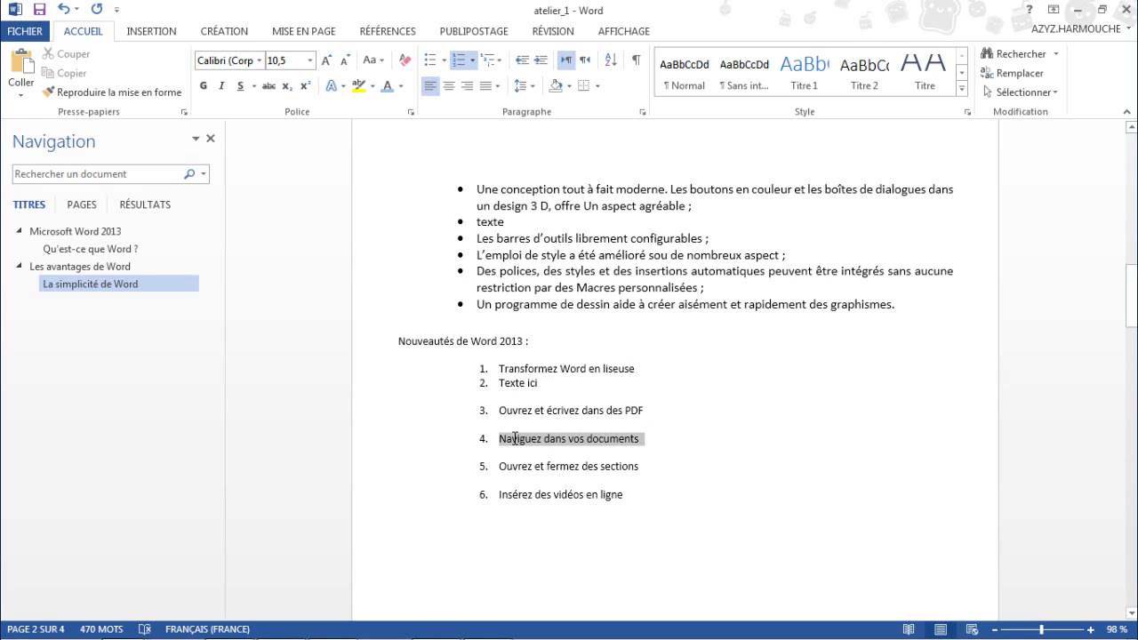
{"action": "key", "text": "BackSpace"}
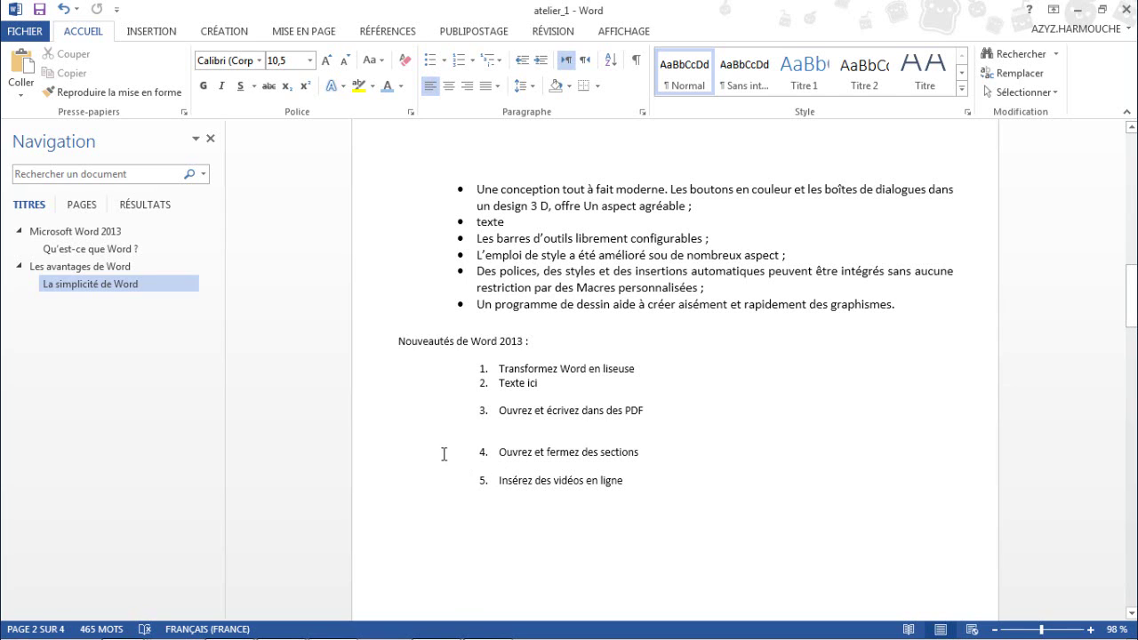
{"action": "left_click", "coordinate": [374, 455]}
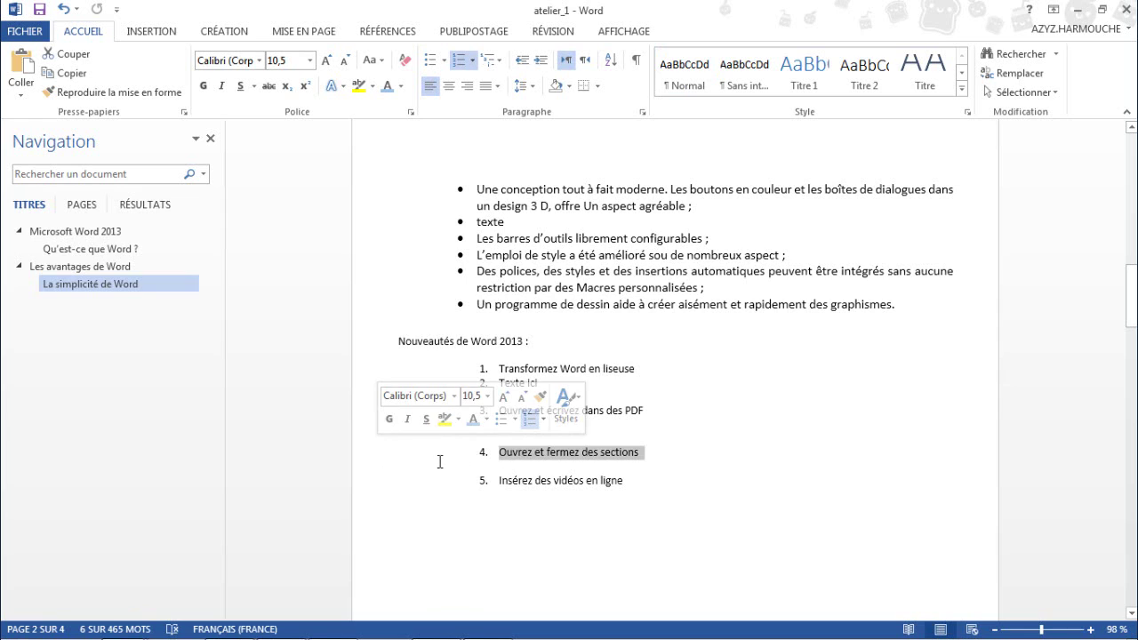
{"action": "left_click", "coordinate": [462, 64]}
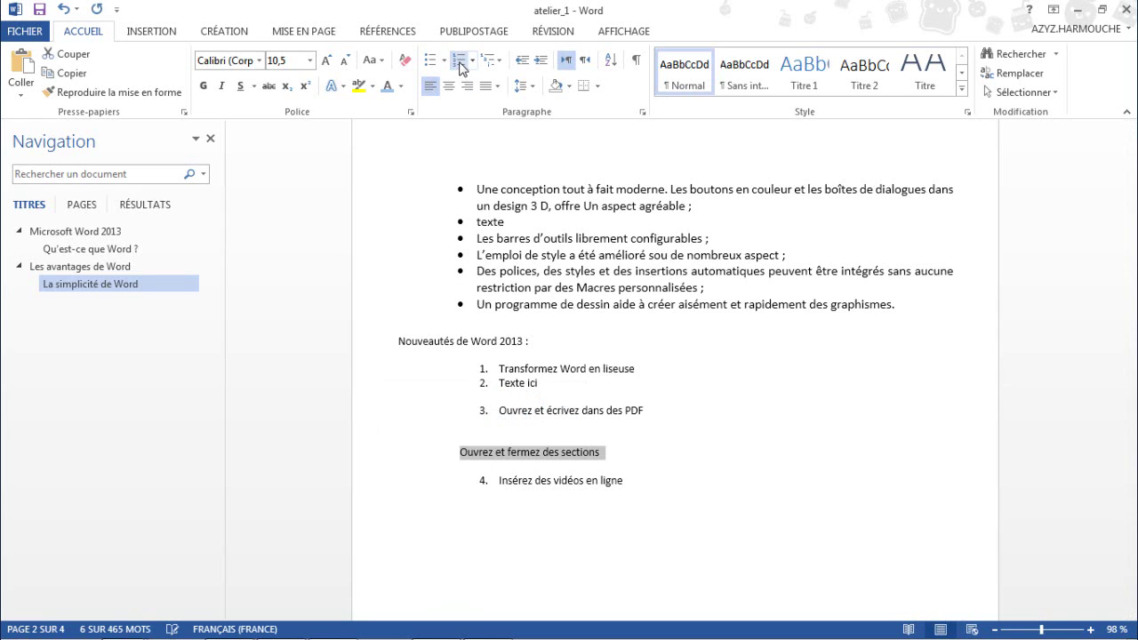
{"action": "left_click", "coordinate": [473, 462]}
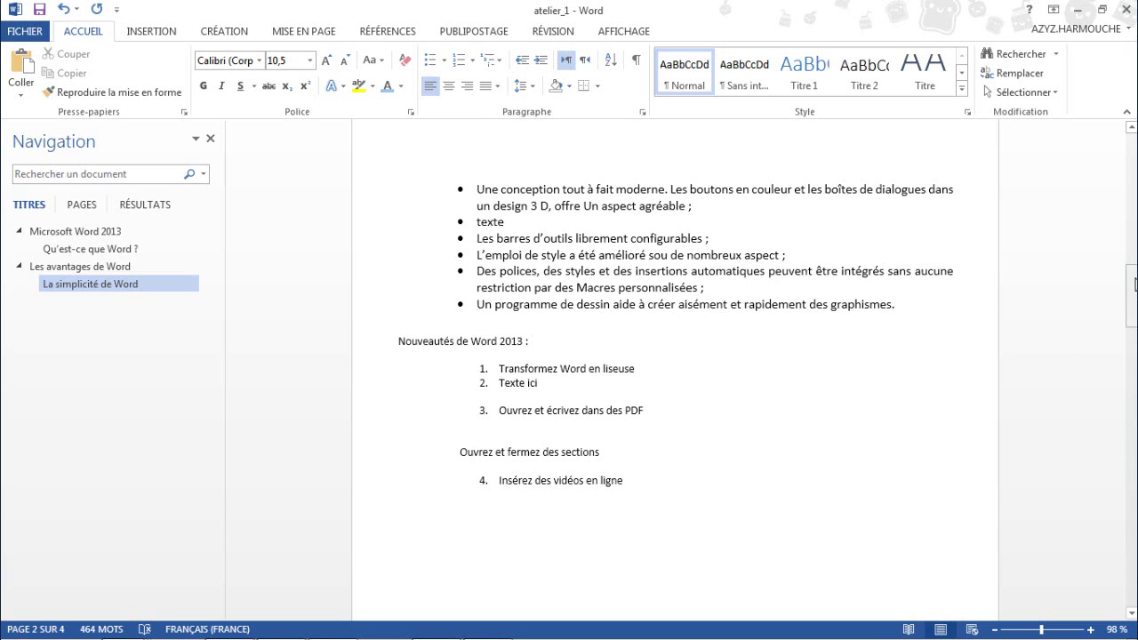
Read the task 8 "Listes" instructions on page 3
{"action": "left_click_drag", "start_coordinate": [1135, 285], "coordinate": [1133, 410]}
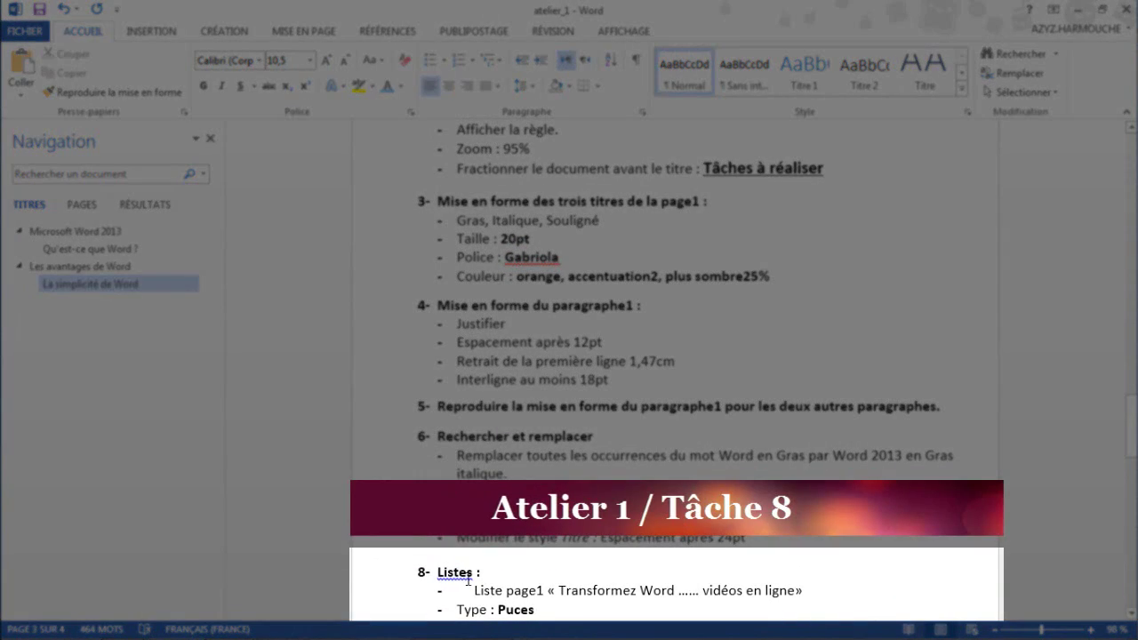
{"action": "left_click", "coordinate": [474, 592]}
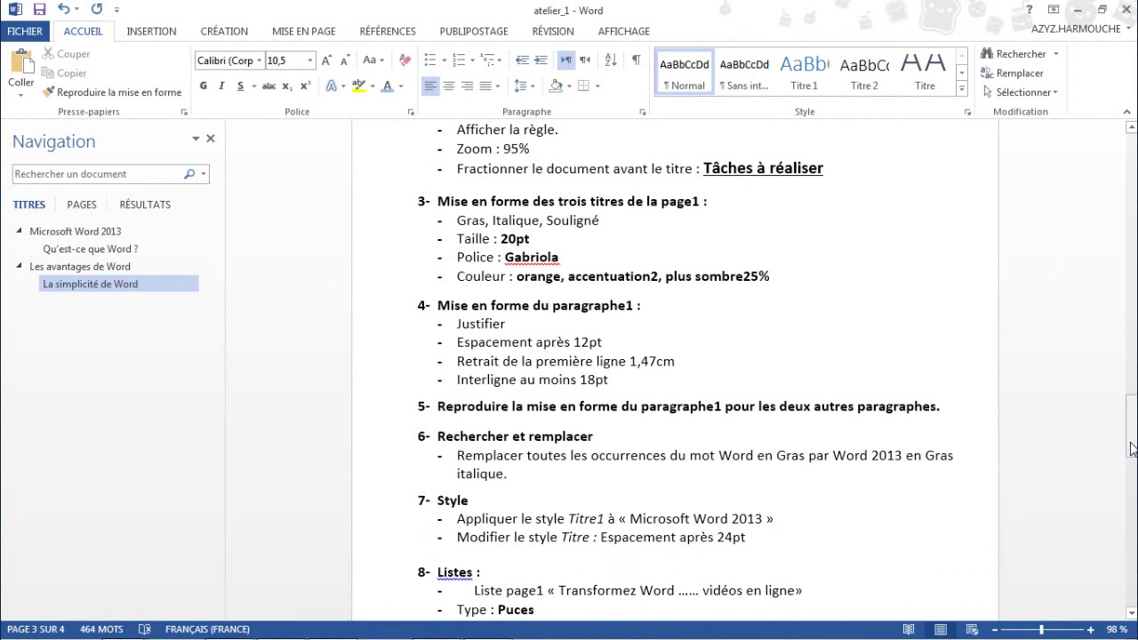
{"action": "left_click_drag", "start_coordinate": [1134, 451], "coordinate": [1132, 448]}
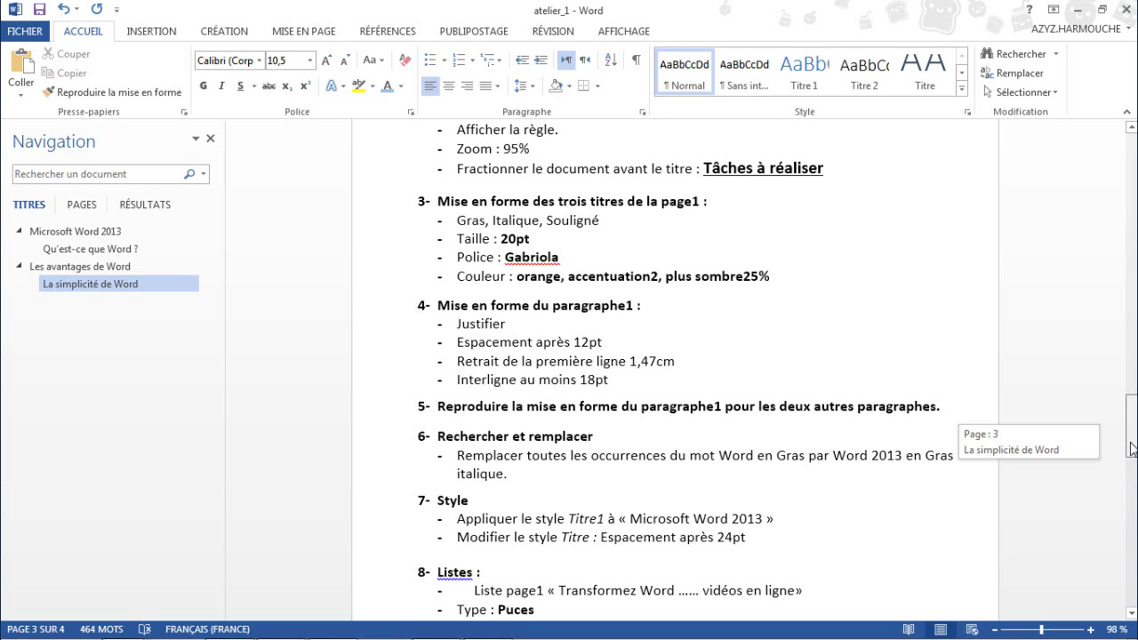
Undo the list edits on page 2 until the upper list has its check-mark bullets again and the "Nouveautés" lines are unnumbered
{"action": "left_click_drag", "start_coordinate": [1133, 422], "coordinate": [1132, 302]}
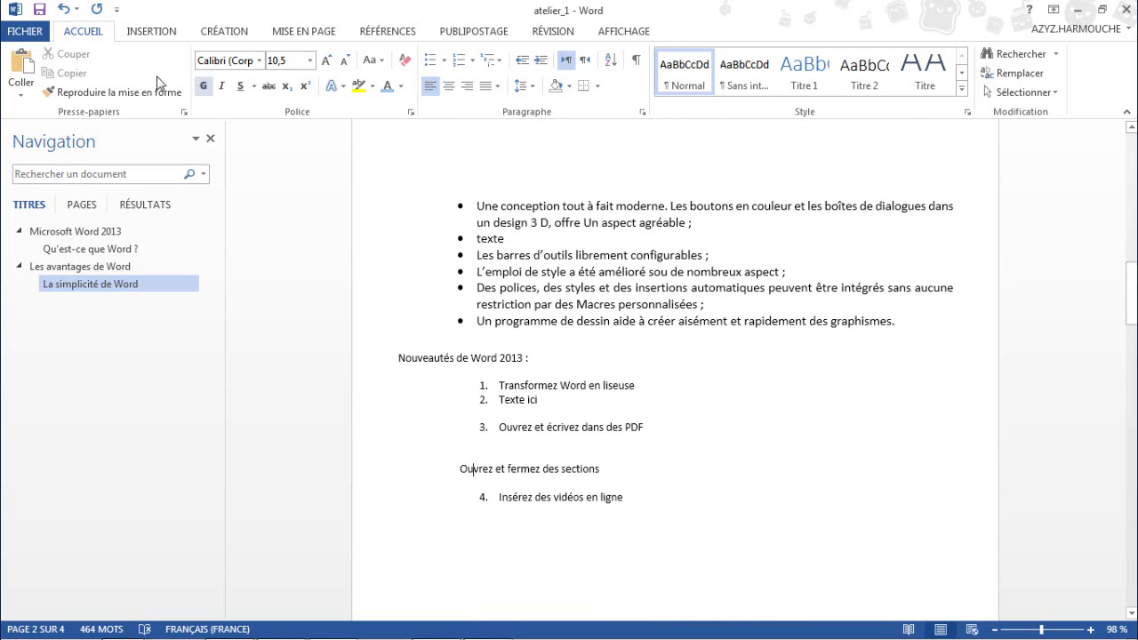
{"action": "left_click", "coordinate": [63, 9]}
{"action": "left_click", "coordinate": [63, 9]}
{"action": "left_click", "coordinate": [63, 9]}
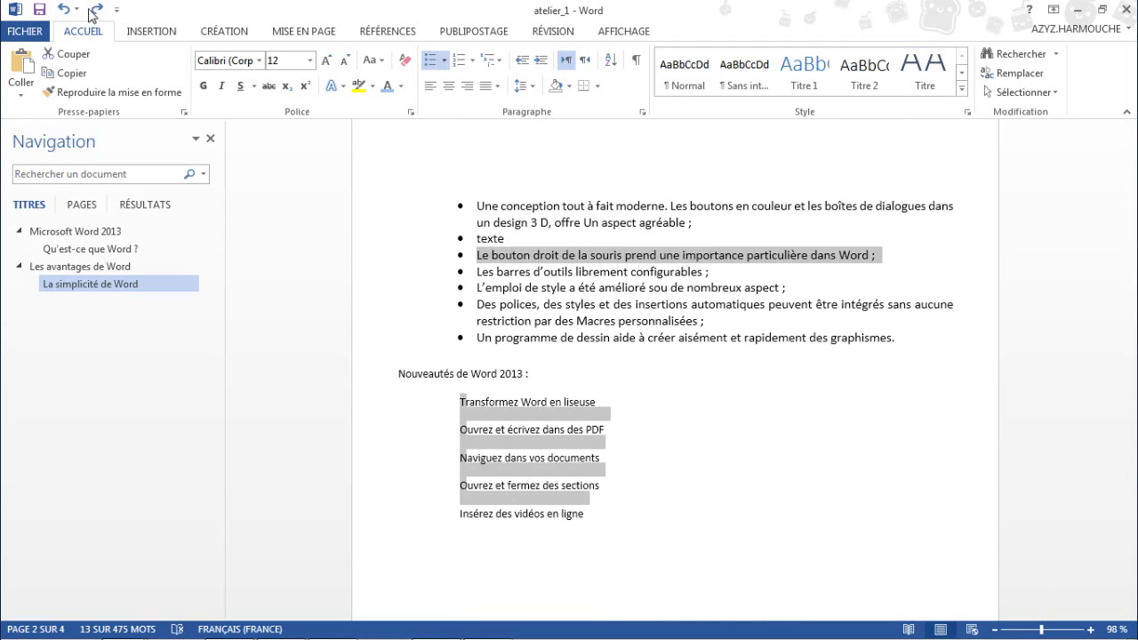
{"action": "left_click", "coordinate": [94, 11]}
{"action": "left_click", "coordinate": [492, 446]}
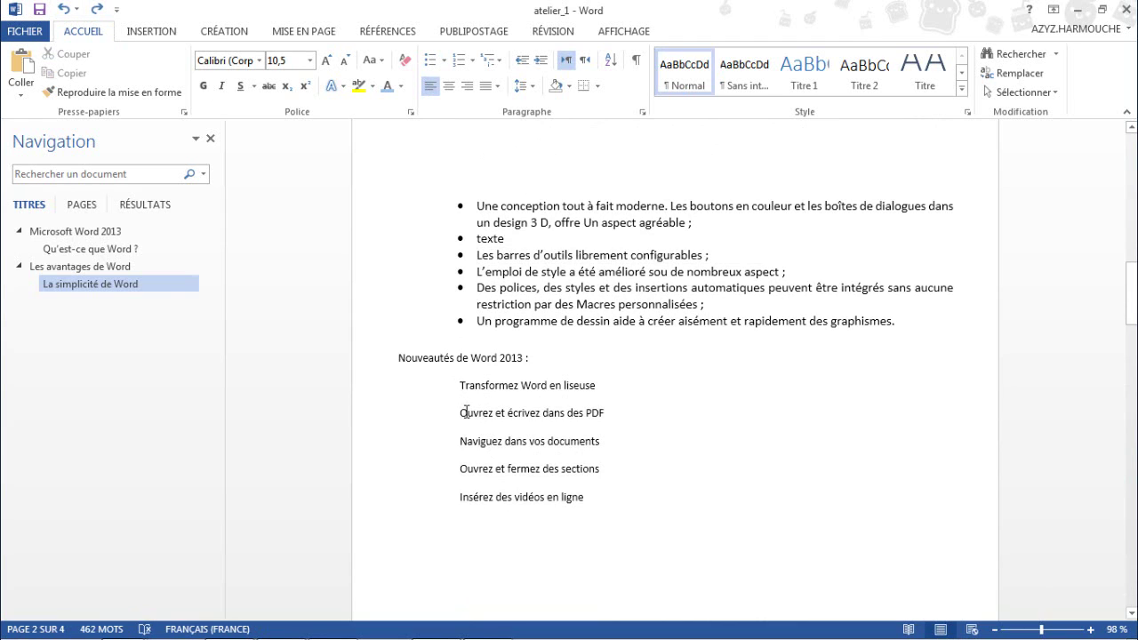
{"action": "left_click", "coordinate": [63, 8]}
{"action": "left_click", "coordinate": [63, 9]}
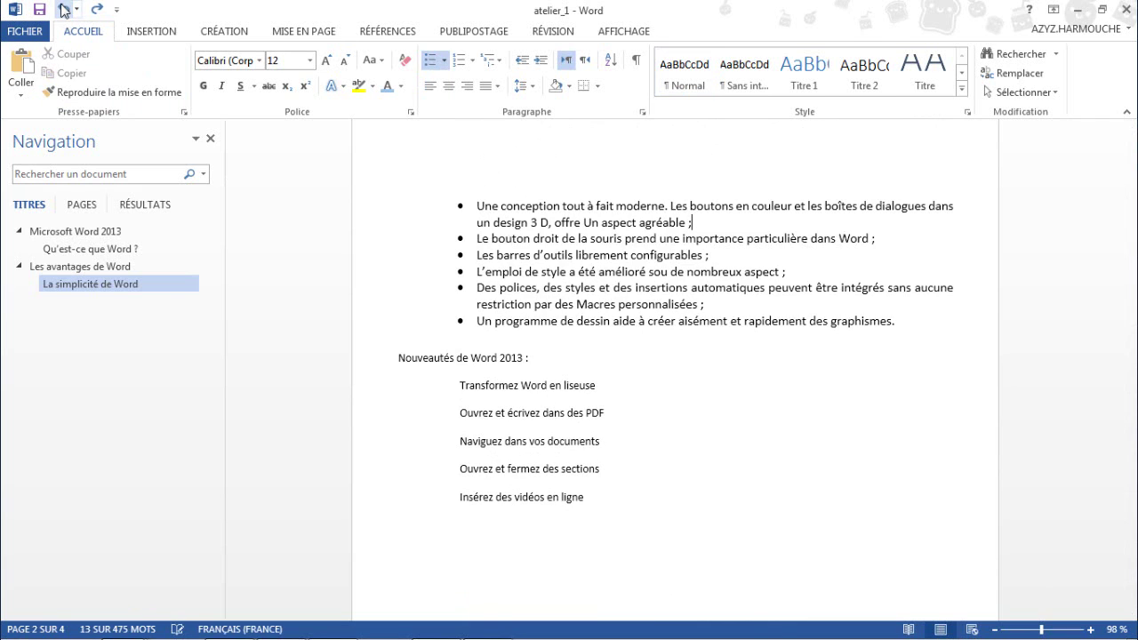
{"action": "left_click", "coordinate": [63, 9]}
{"action": "left_click", "coordinate": [63, 9]}
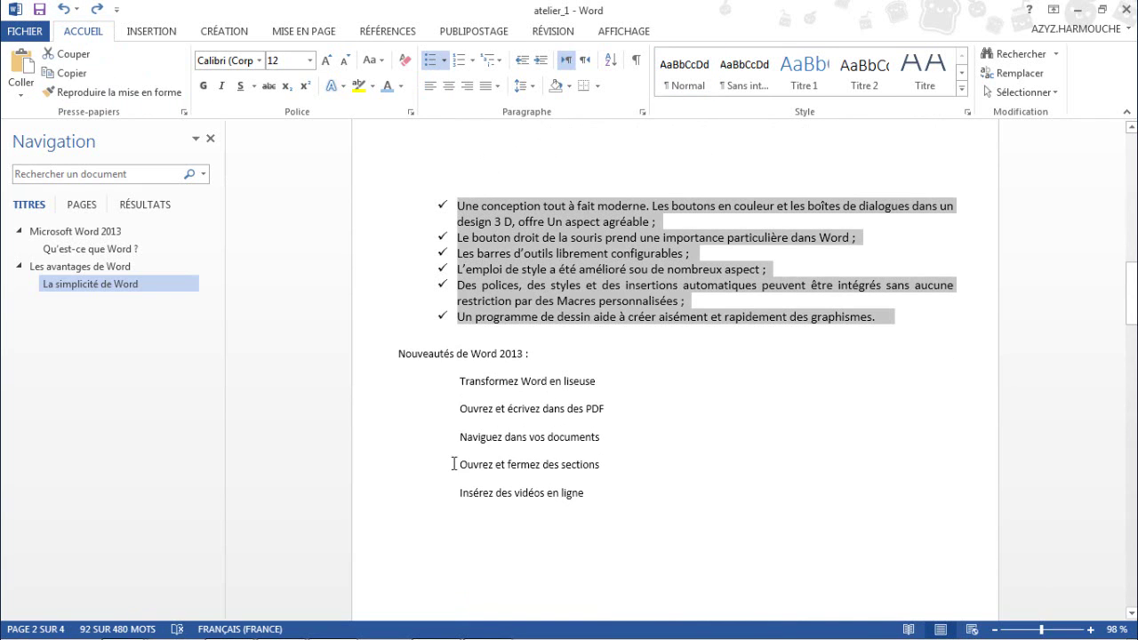
Apply bullets to the five lines from "Transformez Word en liseuse" through "Insérez des vidéos en ligne"
{"action": "left_click", "coordinate": [454, 425]}
{"action": "left_click_drag", "start_coordinate": [472, 391], "coordinate": [580, 503]}
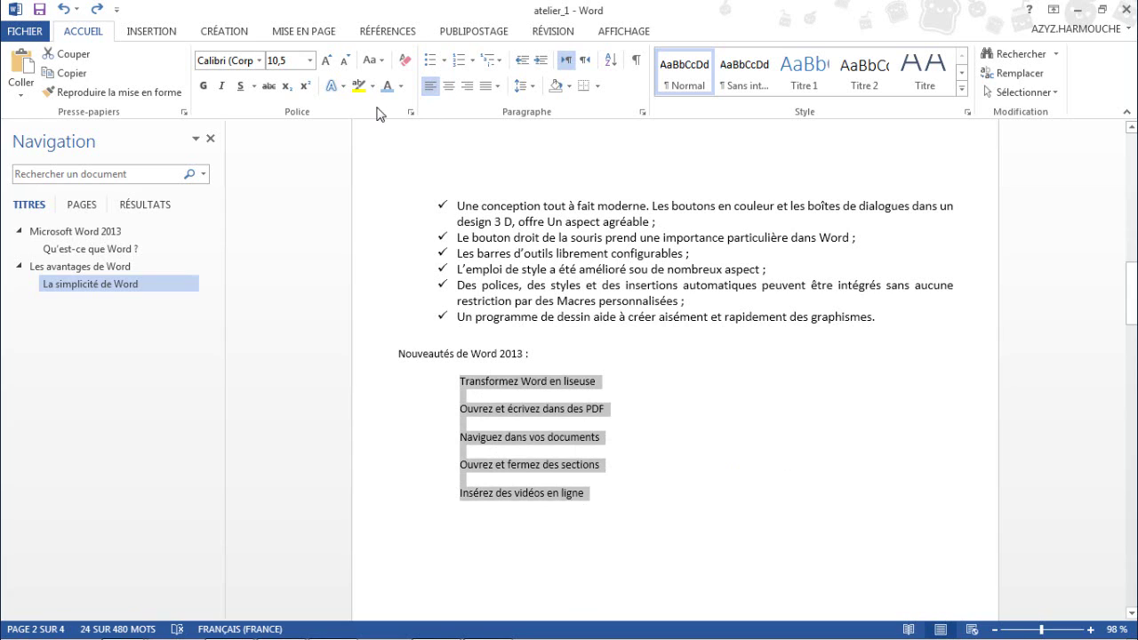
{"action": "left_click", "coordinate": [430, 62]}
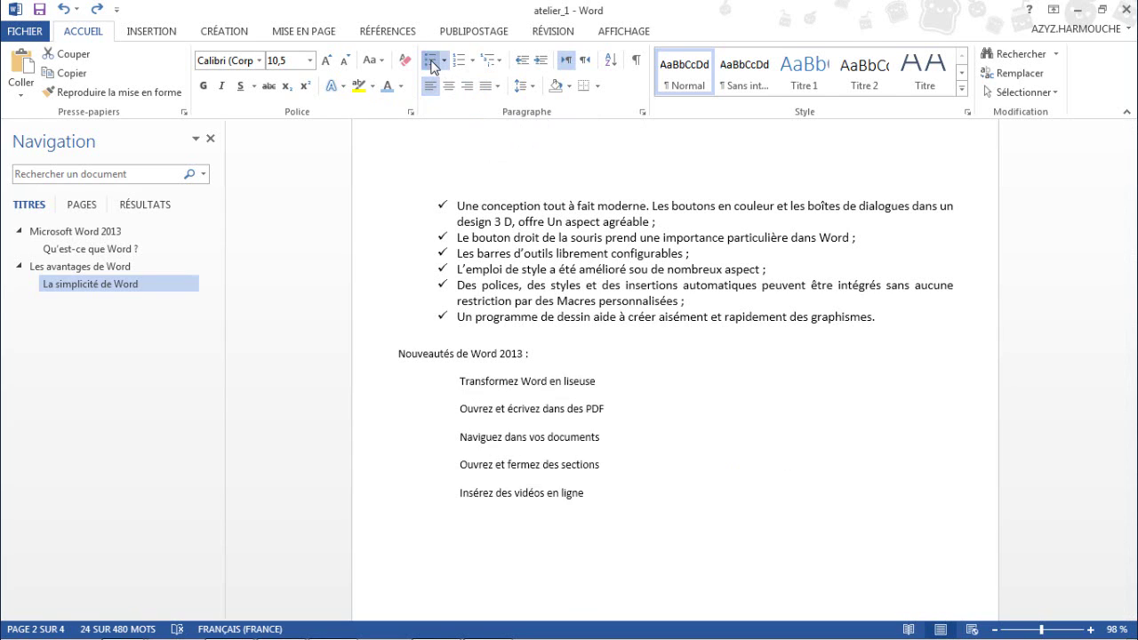
{"action": "left_click", "coordinate": [729, 488]}
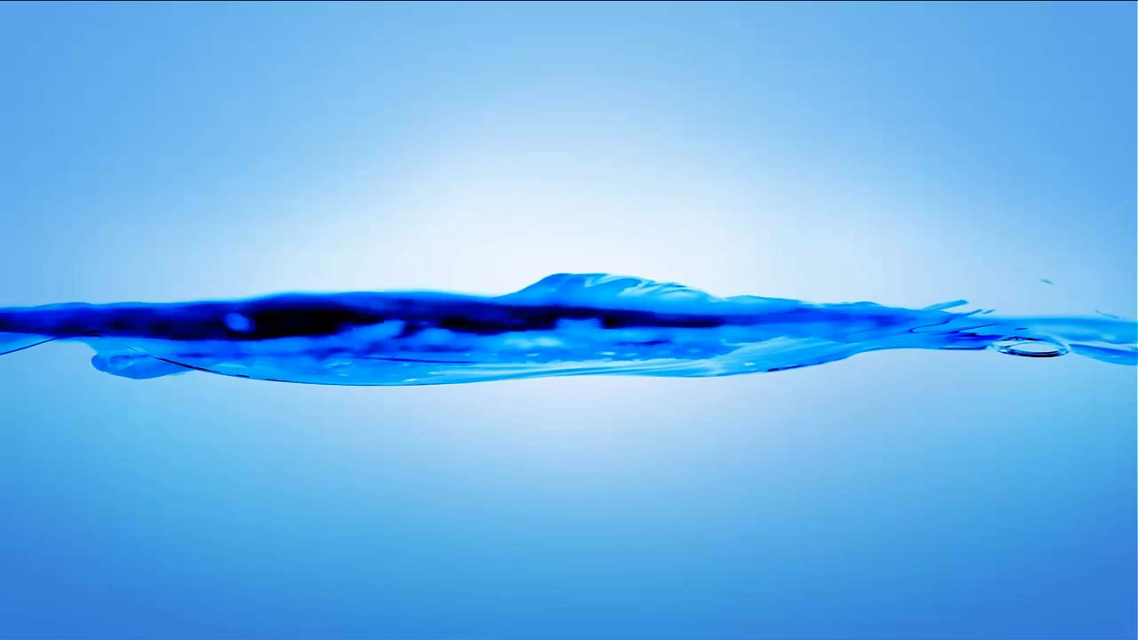